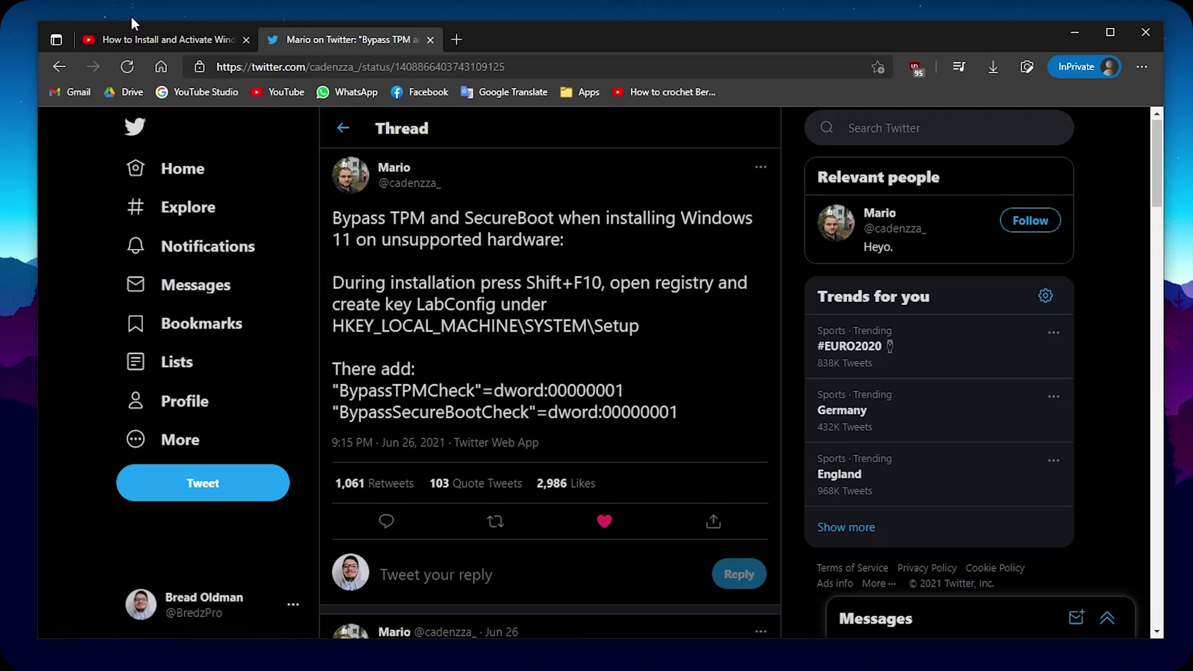
- Jump the tutorial video to its Installing Windows chapter, pause it, and minimize Edge
{"action": "left_click", "coordinate": [139, 34]}
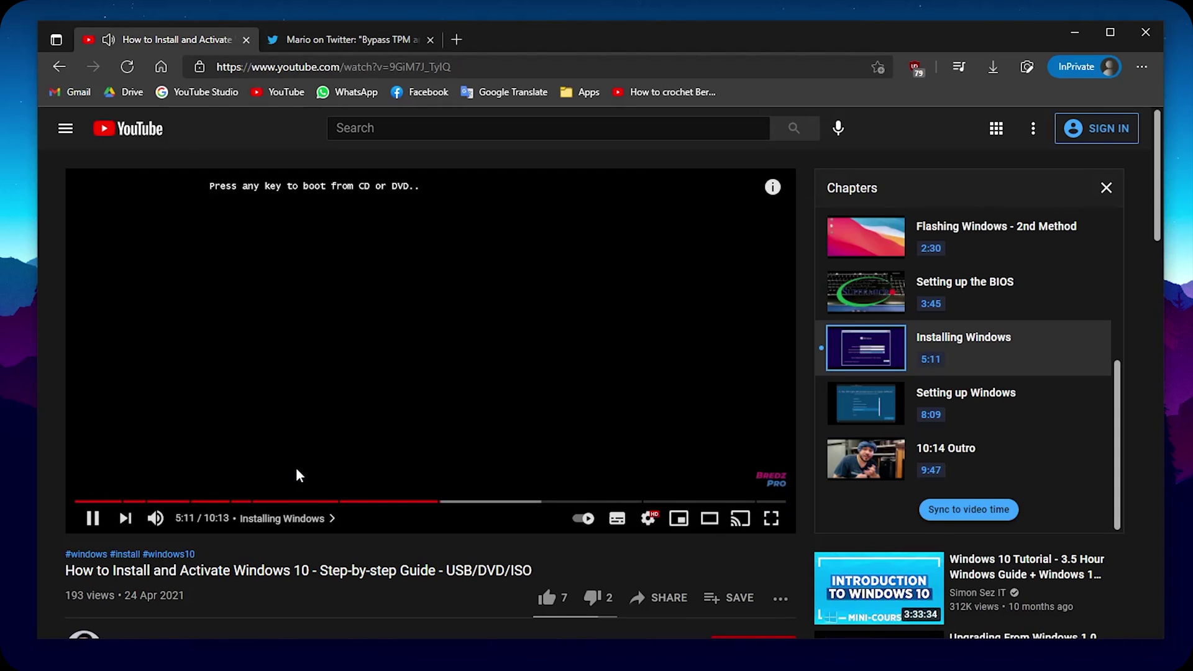
{"action": "left_click", "coordinate": [251, 411]}
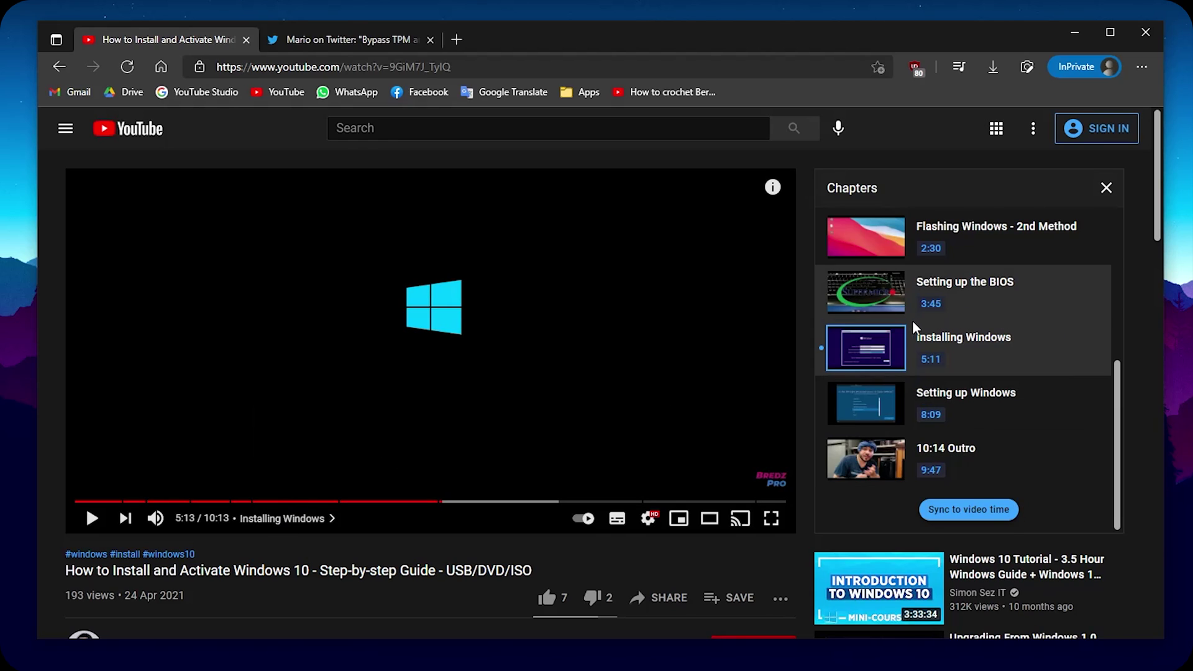
{"action": "left_click", "coordinate": [963, 345]}
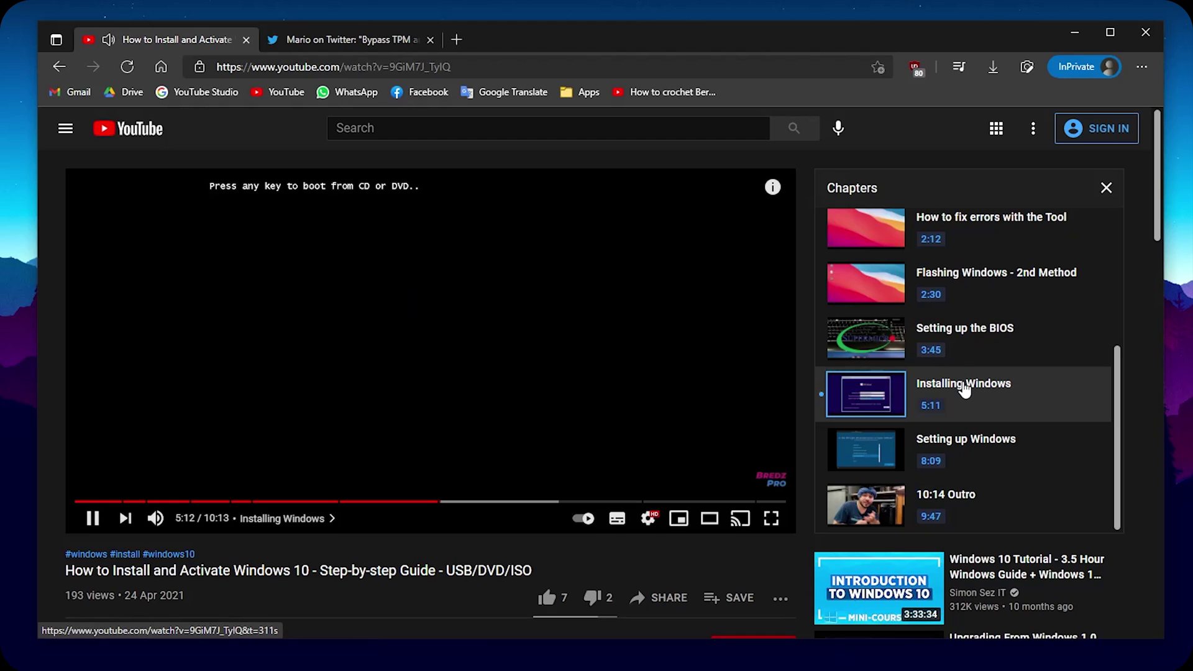
{"action": "left_click", "coordinate": [321, 437]}
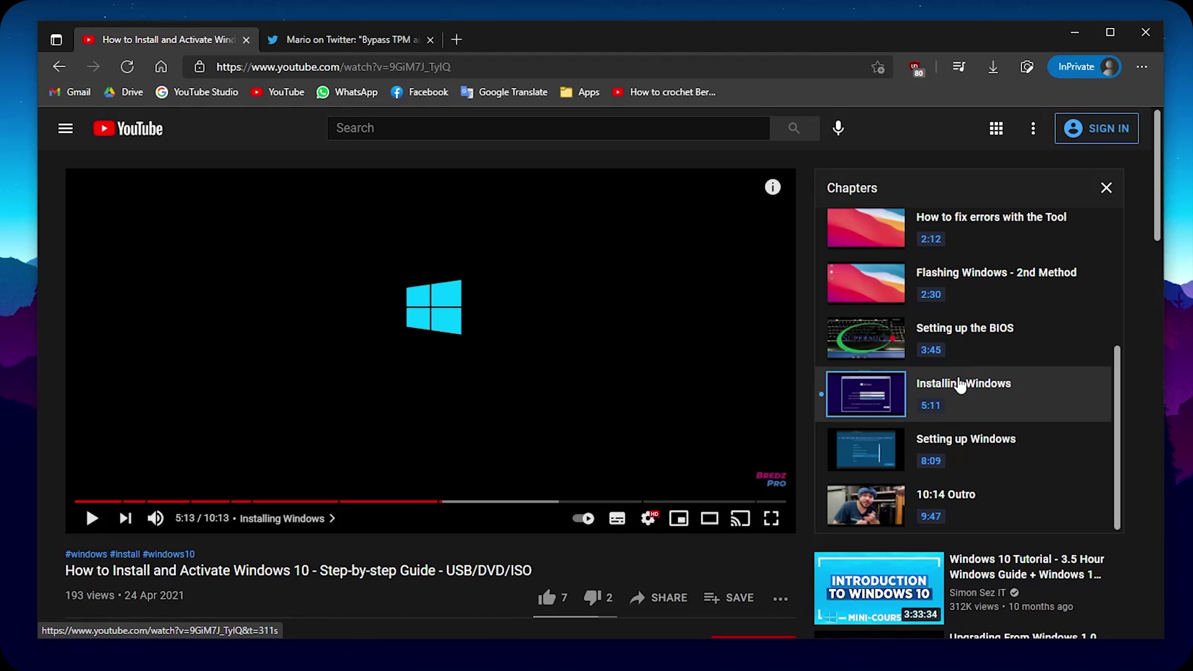
{"action": "left_click", "coordinate": [1059, 28]}
{"action": "left_click_drag", "start_coordinate": [342, 8], "coordinate": [195, 160]}
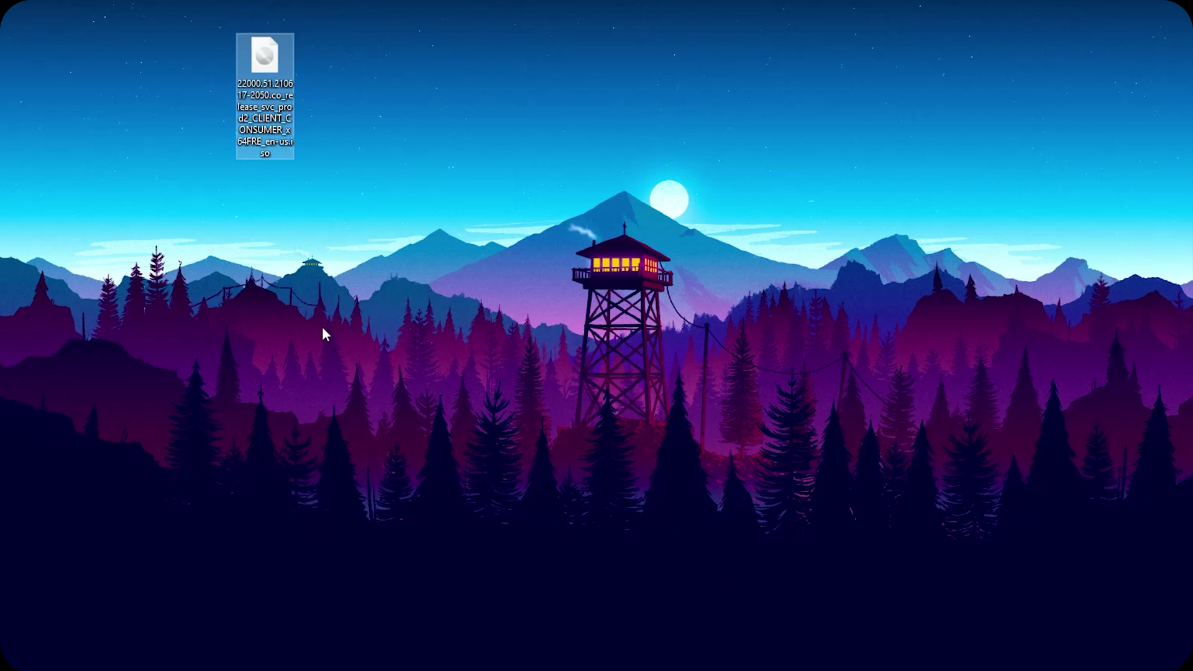
- Begin the Windows 11 installation with Install now
{"action": "left_click", "coordinate": [382, 439]}
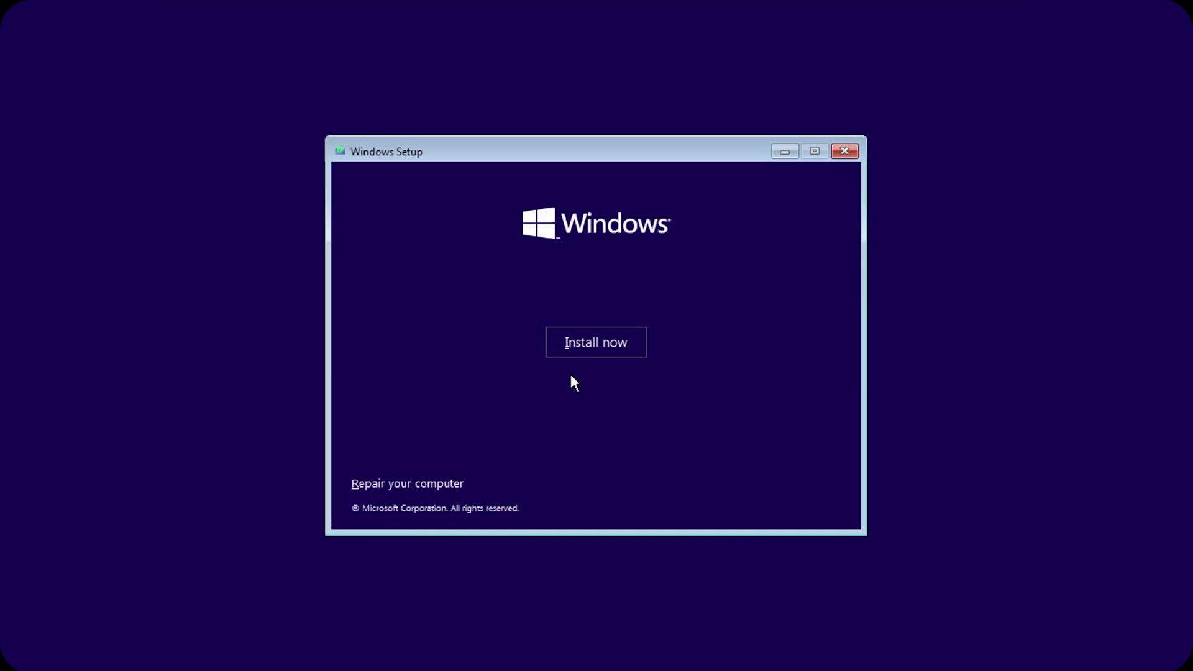
{"action": "left_click", "coordinate": [592, 349]}
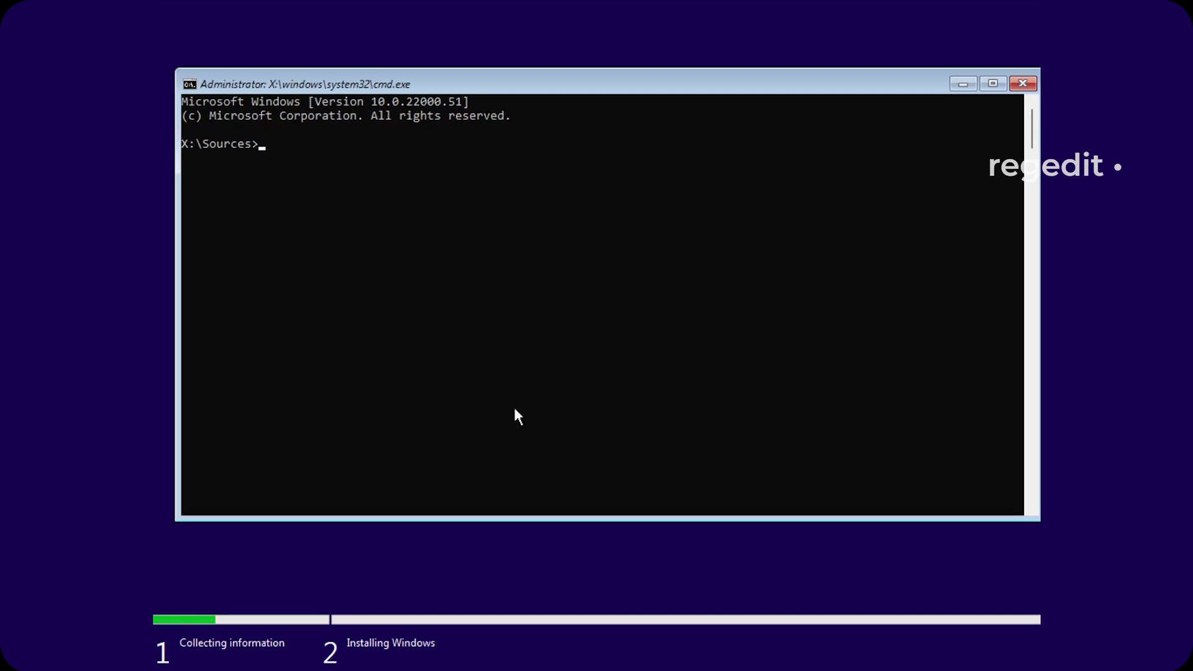
- Launch regedit and navigate to HKEY_LOCAL_MACHINE\SYSTEM\Setup
{"action": "type", "text": "regedit"}
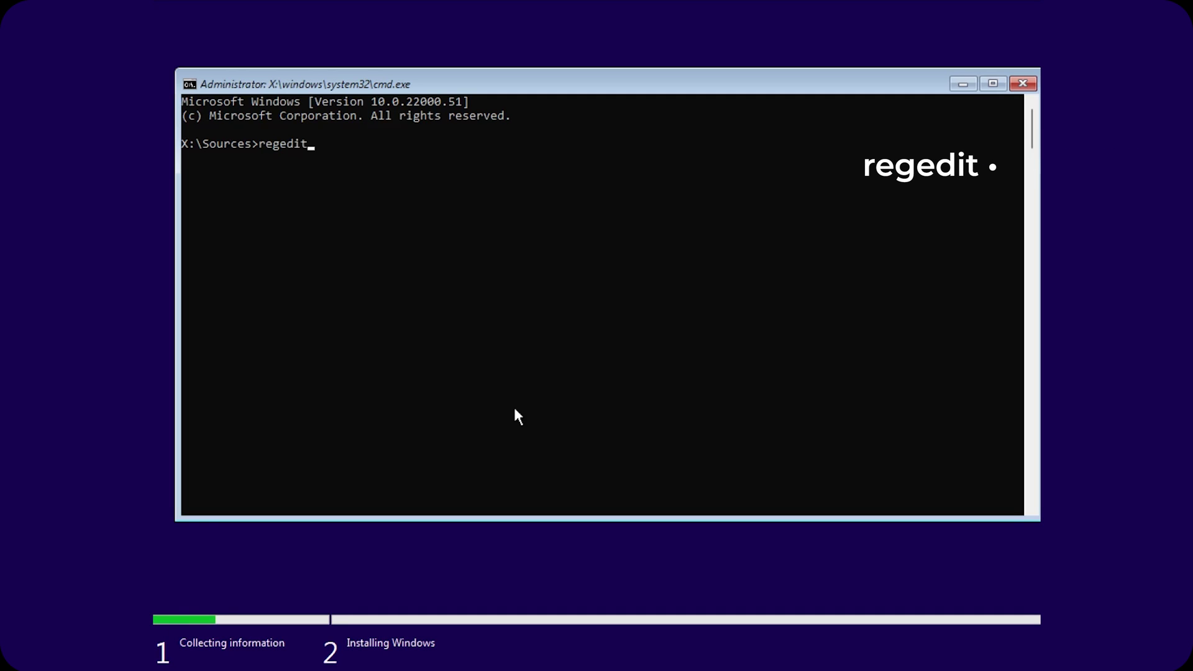
{"action": "key", "text": "Return"}
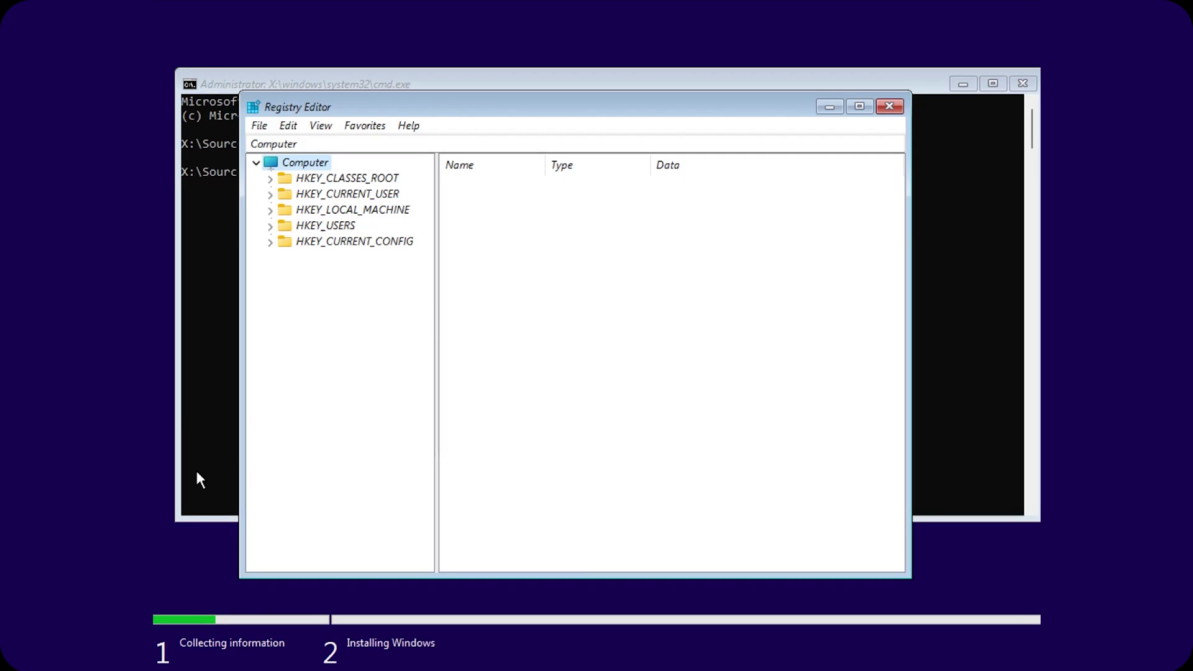
{"action": "left_click", "coordinate": [270, 211]}
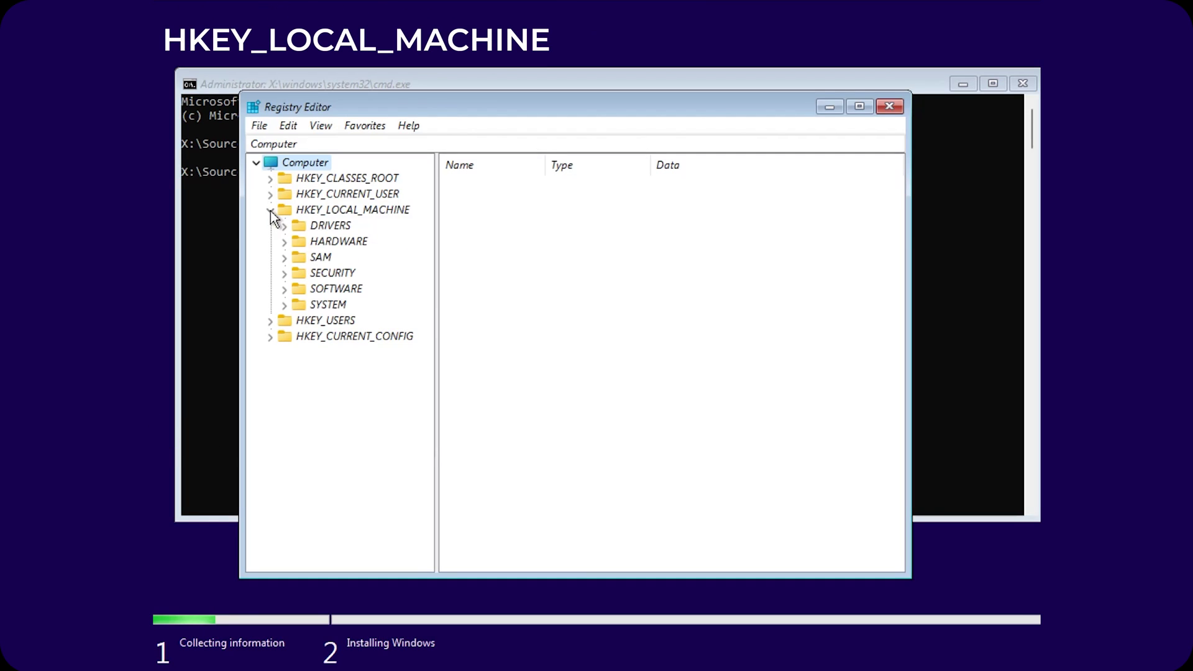
{"action": "left_click", "coordinate": [284, 304]}
{"action": "left_click", "coordinate": [327, 462]}
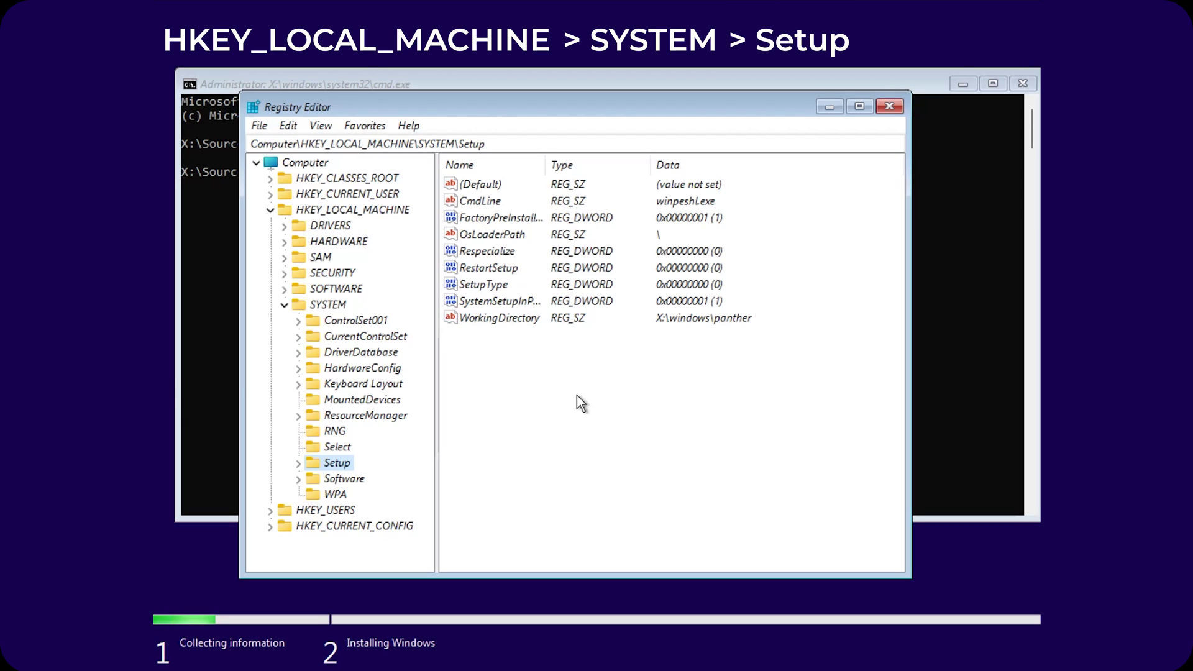
- Create a new key named LabConfig under Setup
{"action": "right_click", "coordinate": [557, 412]}
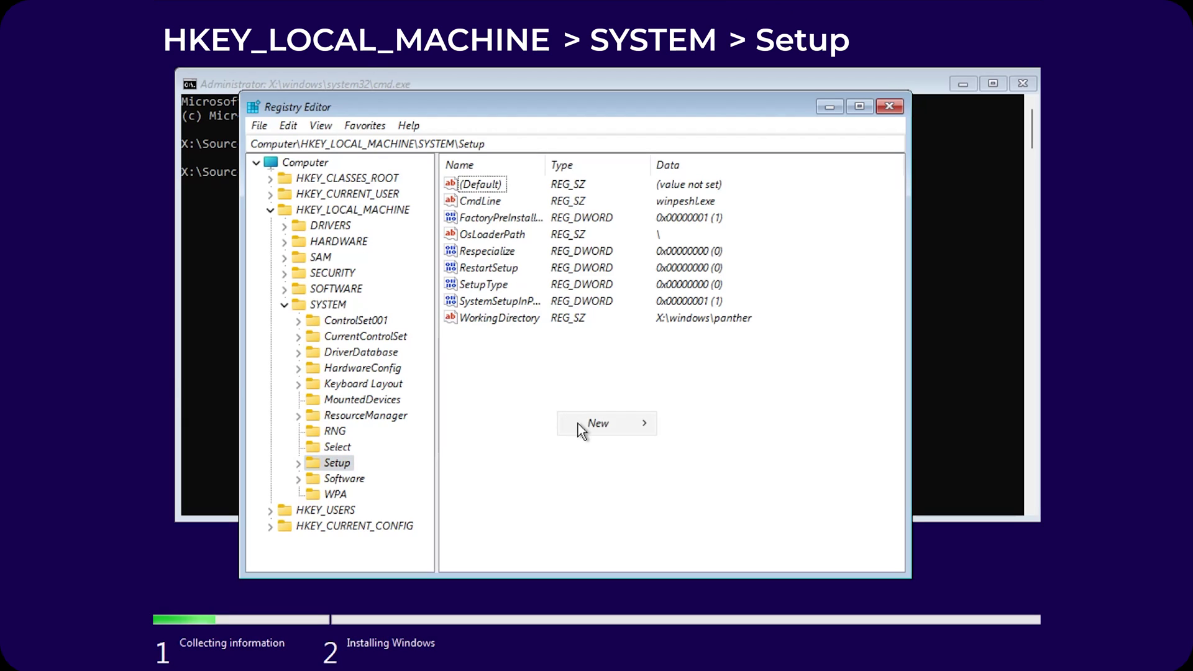
{"action": "mouse_move", "coordinate": [579, 424]}
{"action": "left_click", "coordinate": [668, 422]}
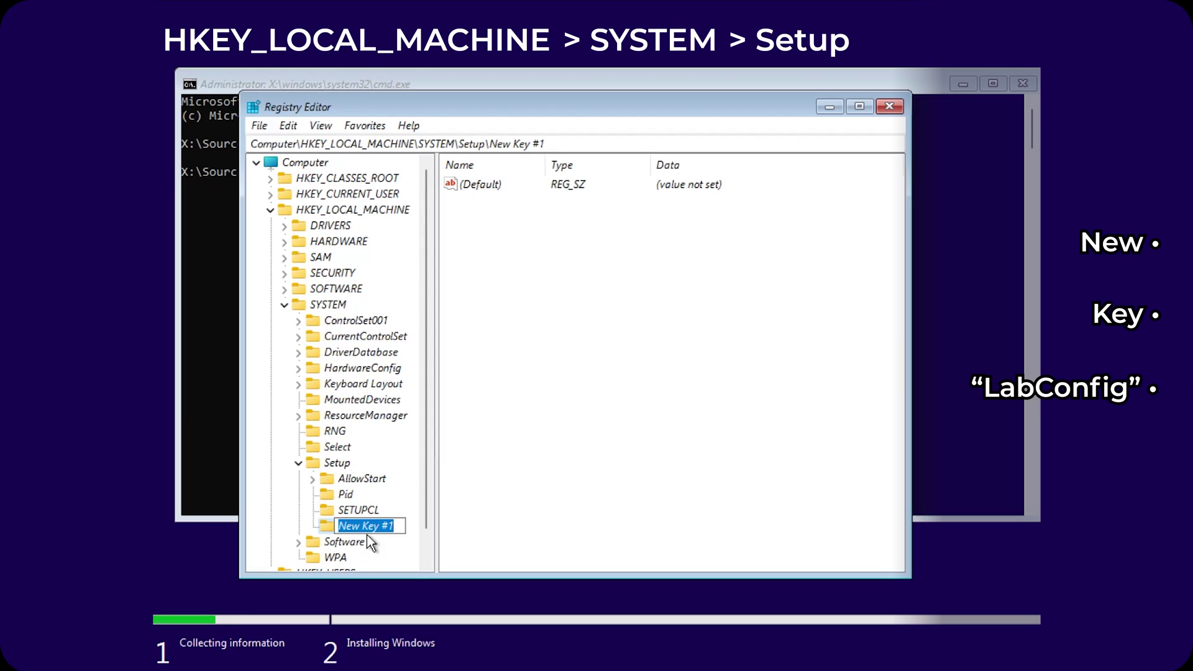
{"action": "type", "text": "LabConfig"}
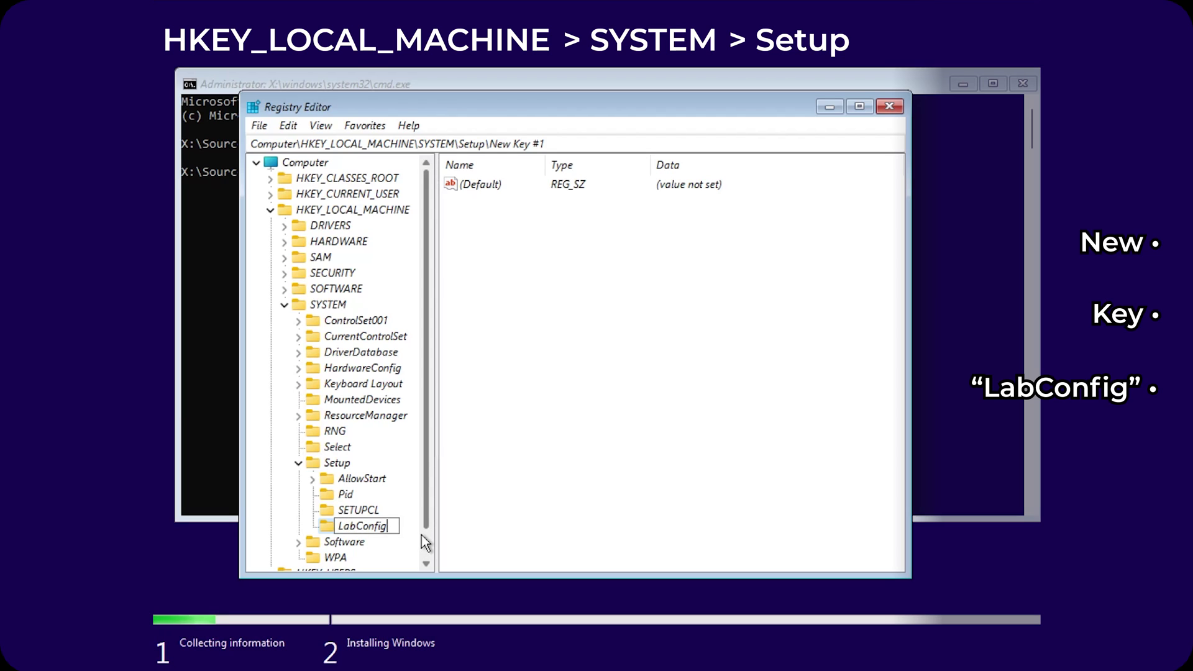
{"action": "key", "text": "Return"}
{"action": "right_click", "coordinate": [537, 305]}
{"action": "mouse_move", "coordinate": [555, 319]}
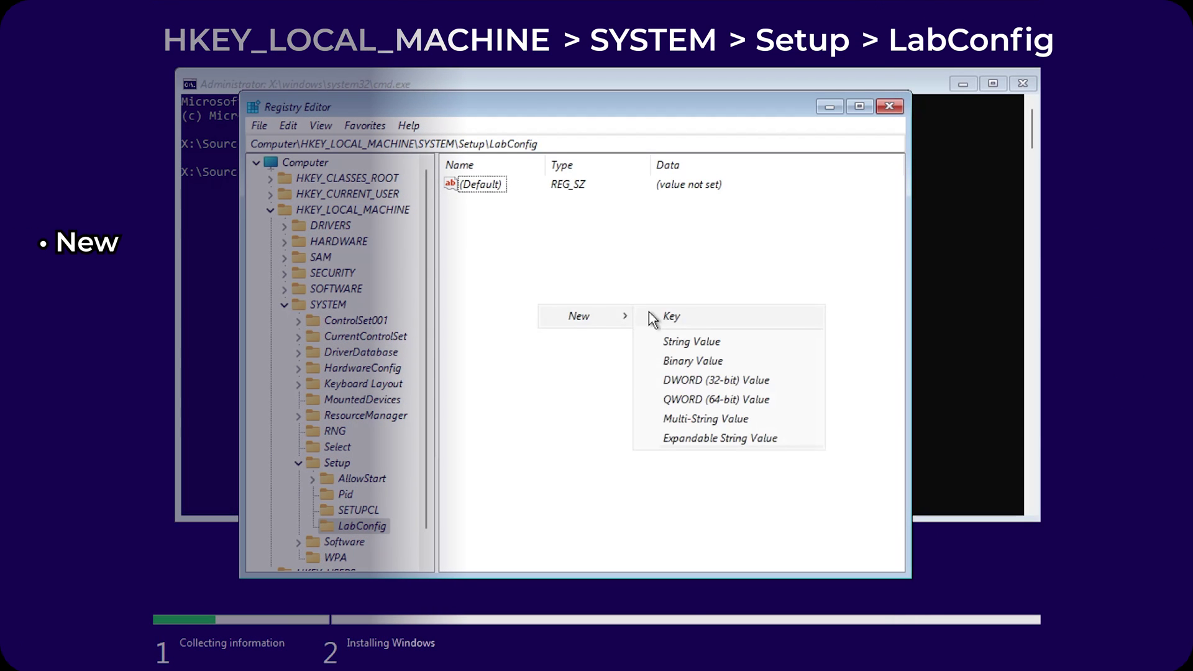
- Create the 32-bit DWORD BypassTPMCheck in LabConfig and set its data to 1
{"action": "left_click", "coordinate": [725, 381]}
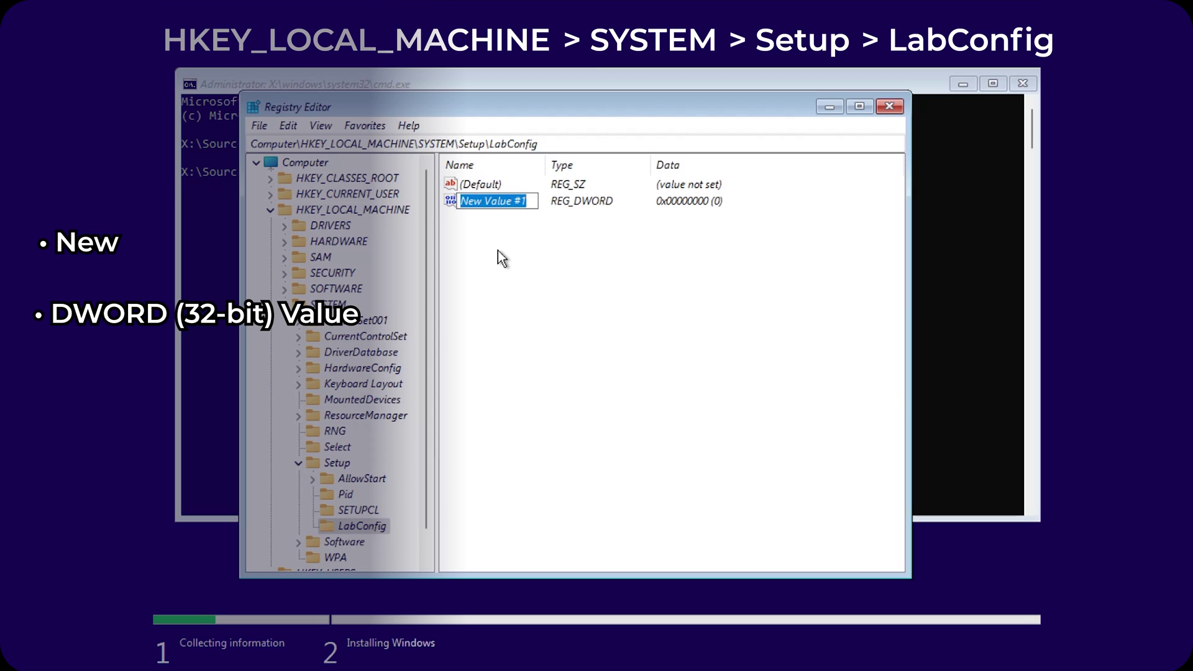
{"action": "type", "text": "B"}
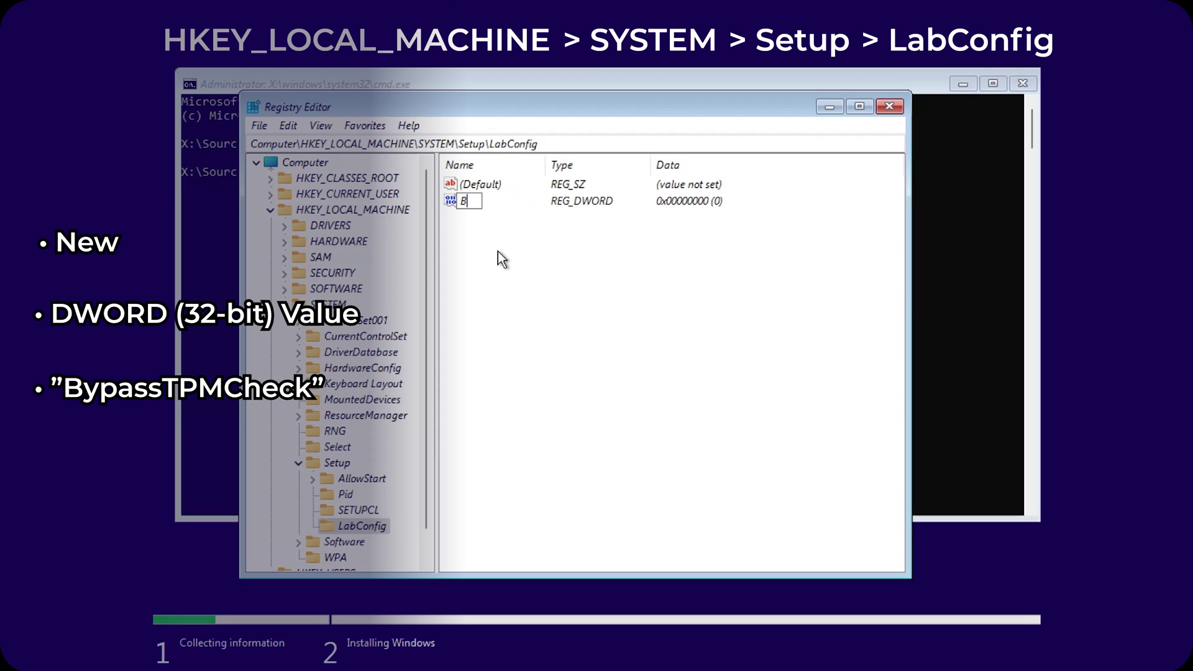
{"action": "type", "text": "ypassTPMCheck"}
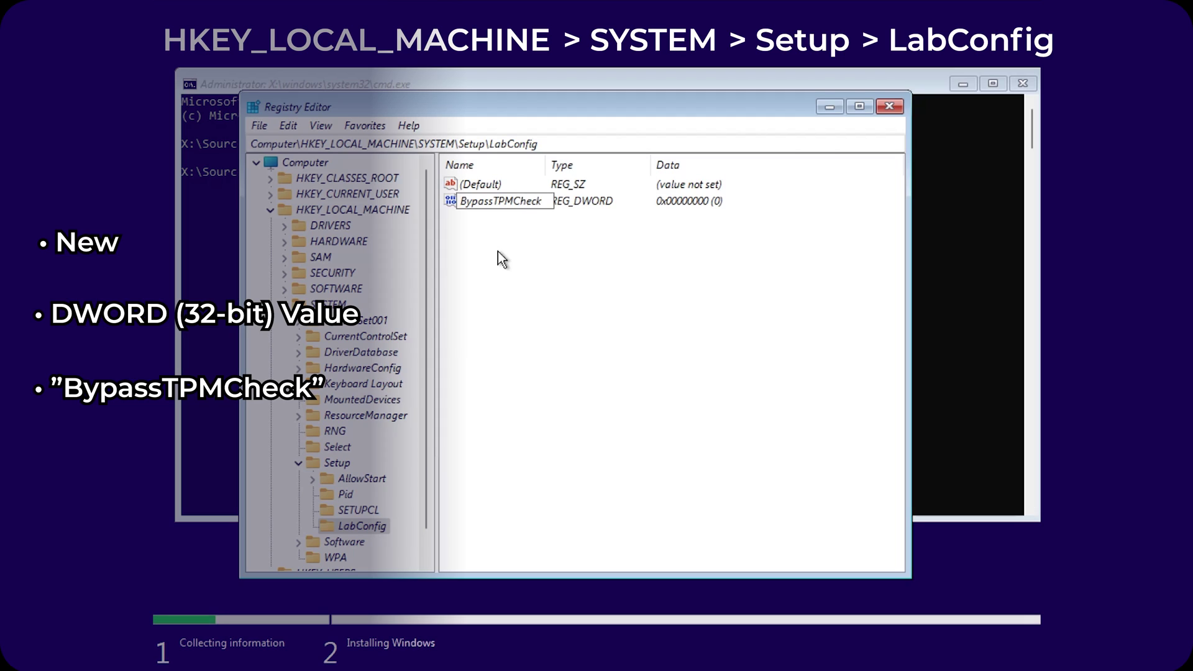
{"action": "key", "text": "Return"}
{"action": "right_click", "coordinate": [515, 197]}
{"action": "left_click", "coordinate": [528, 200]}
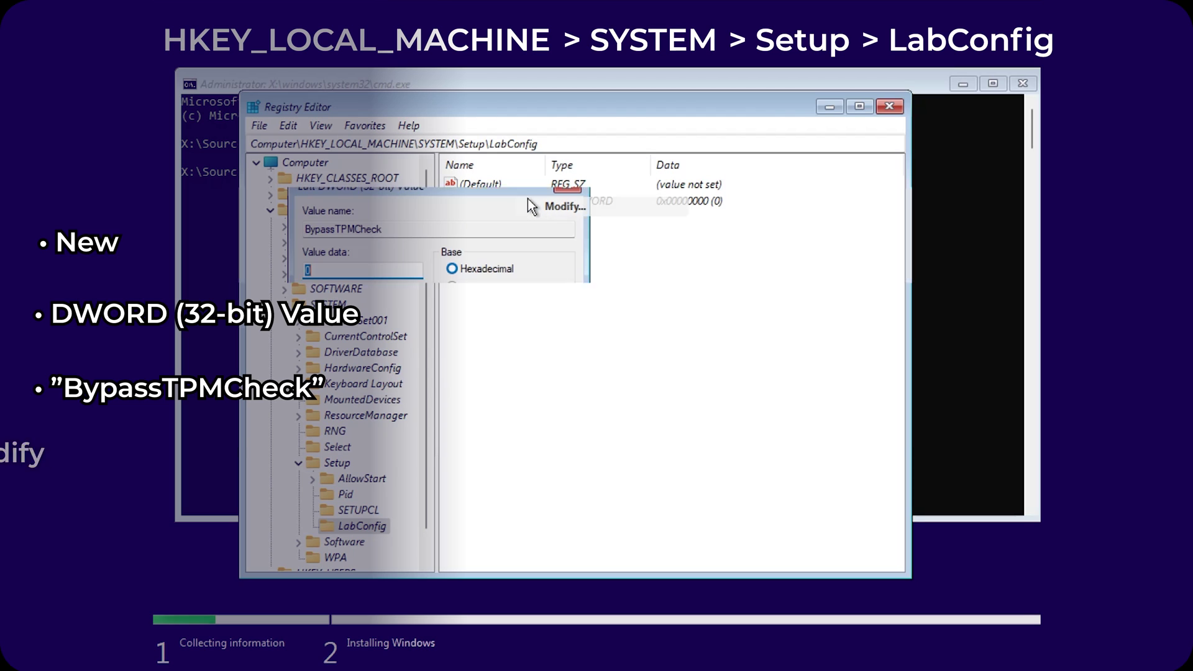
{"action": "type", "text": "1"}
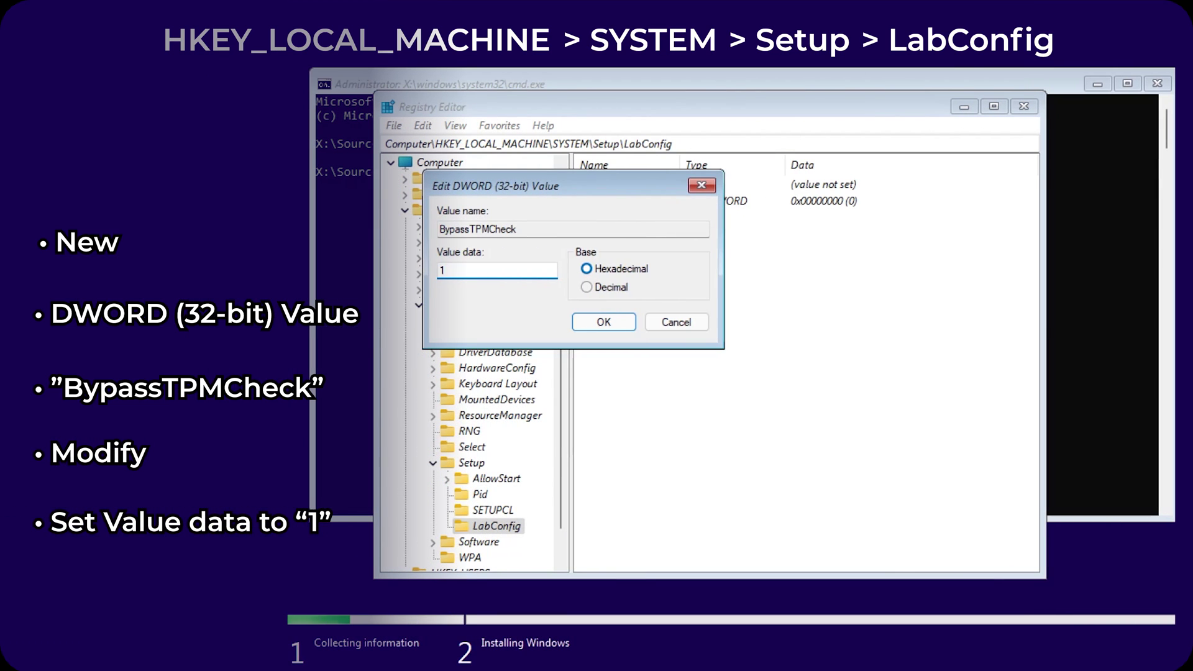
{"action": "left_click", "coordinate": [606, 322]}
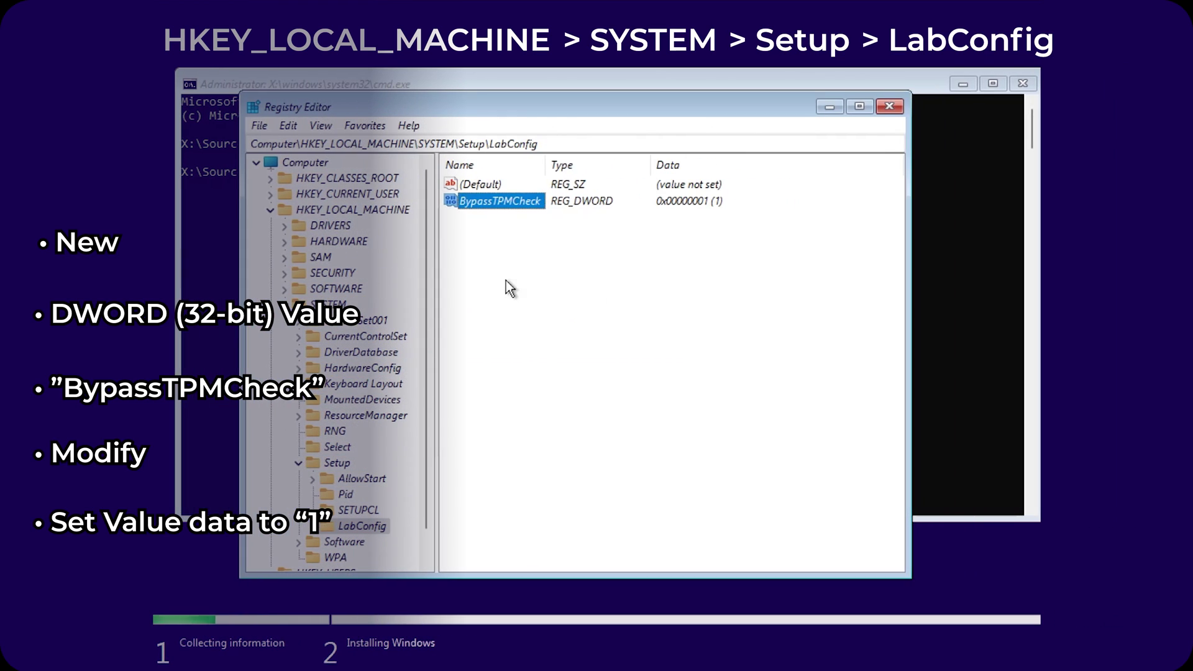
{"action": "right_click", "coordinate": [641, 280]}
- Create the 32-bit DWORD BypassSecureBootCheck in LabConfig and set its data to 1
{"action": "mouse_move", "coordinate": [654, 289]}
{"action": "left_click", "coordinate": [653, 354]}
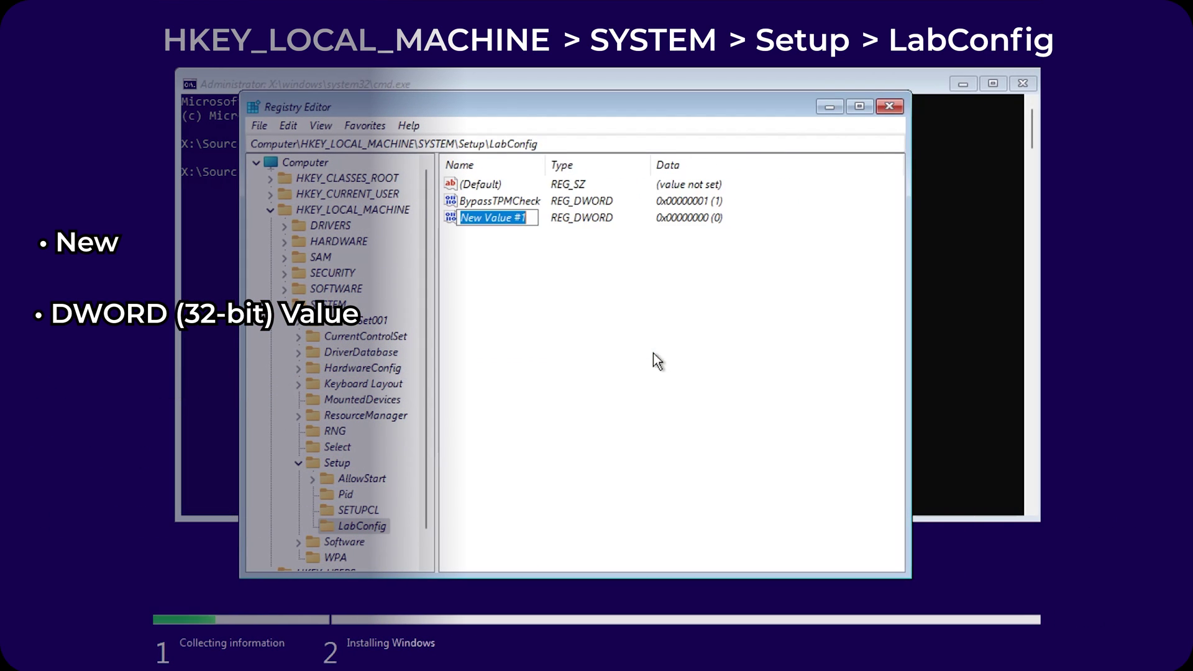
{"action": "type", "text": "By"}
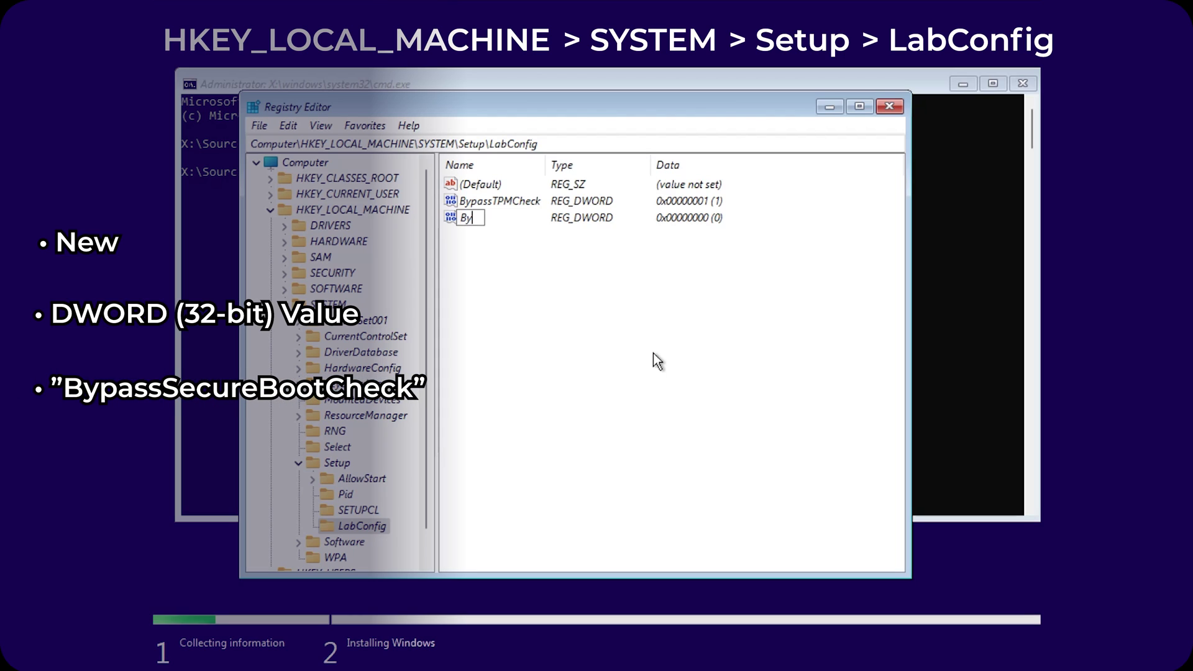
{"action": "type", "text": "passS"}
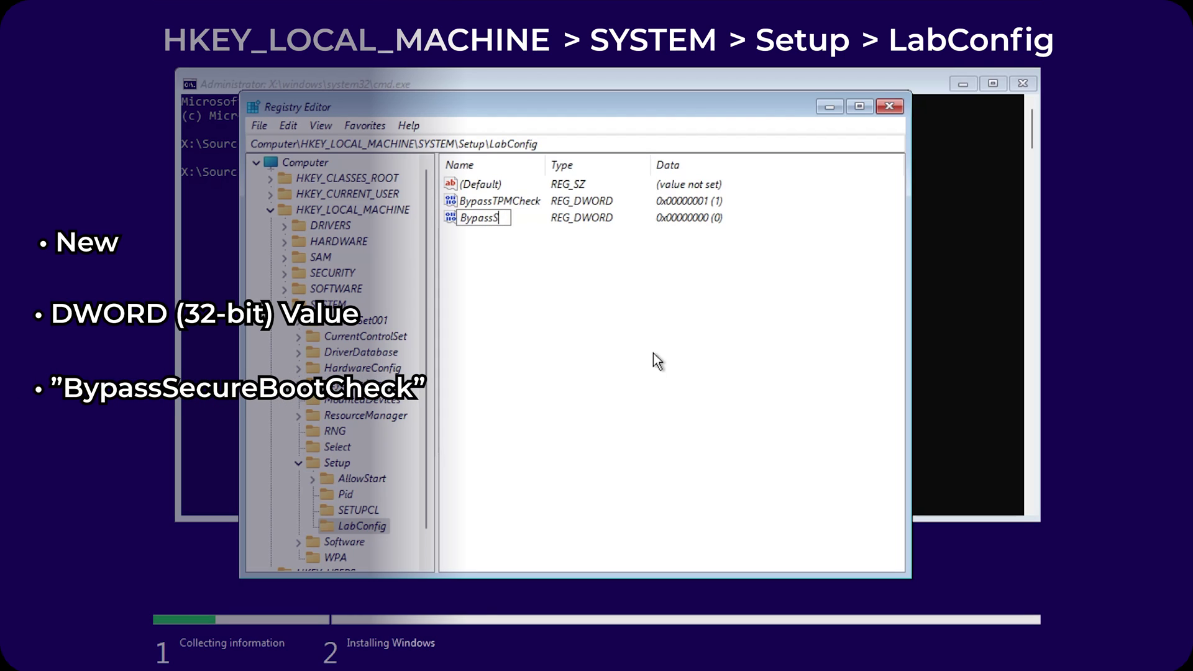
{"action": "type", "text": "ecureBootChe"}
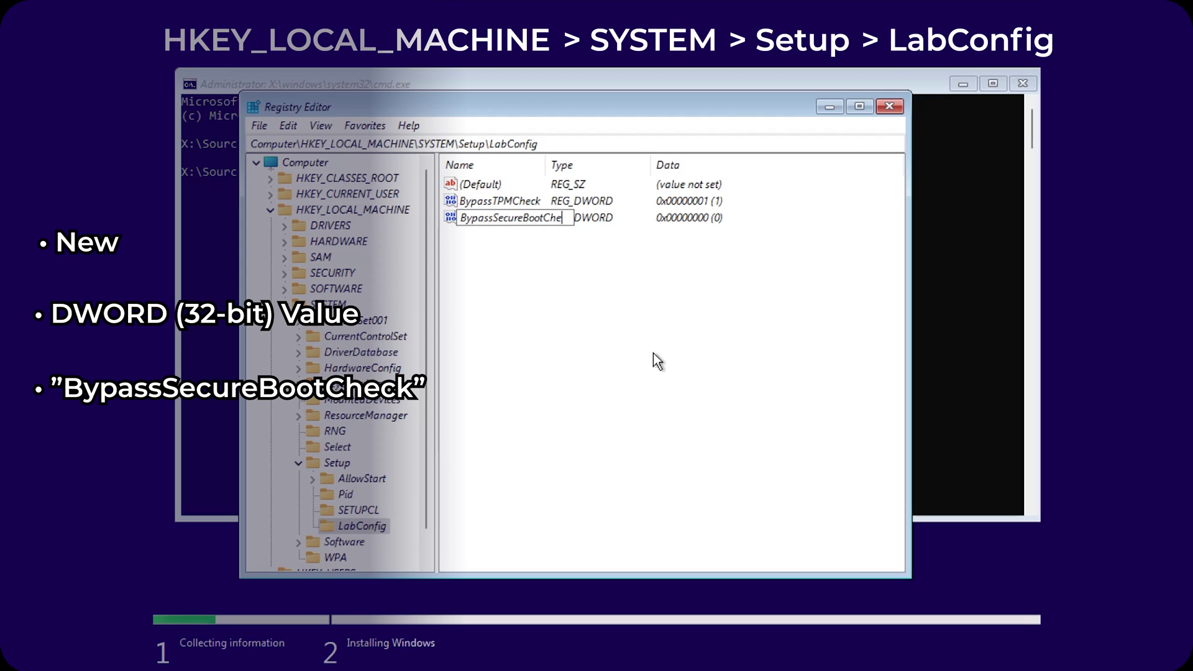
{"action": "type", "text": "ck"}
{"action": "key", "text": "Return"}
{"action": "right_click", "coordinate": [508, 217]}
{"action": "left_click", "coordinate": [531, 229]}
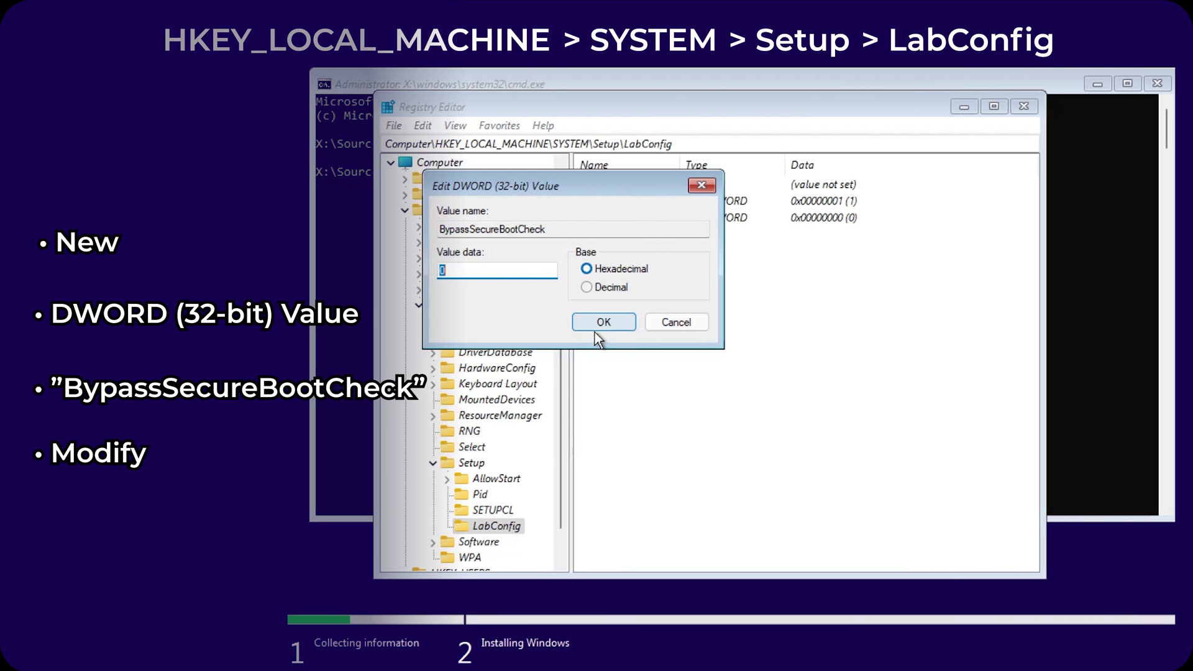
{"action": "type", "text": "1"}
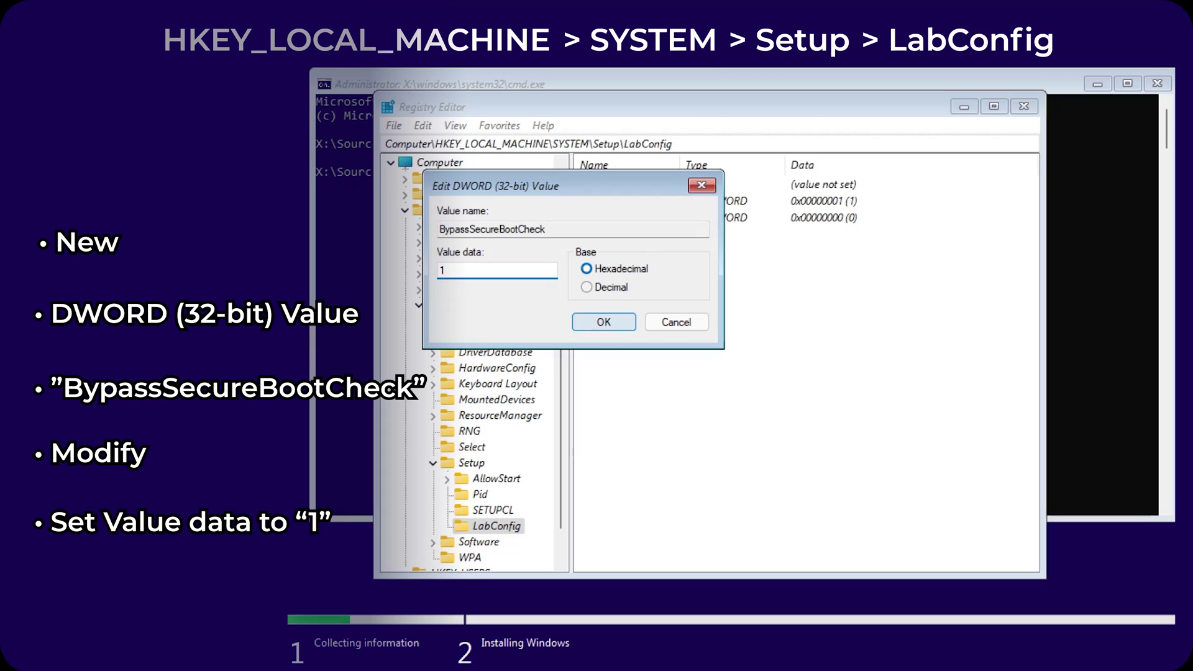
{"action": "left_click", "coordinate": [607, 323]}
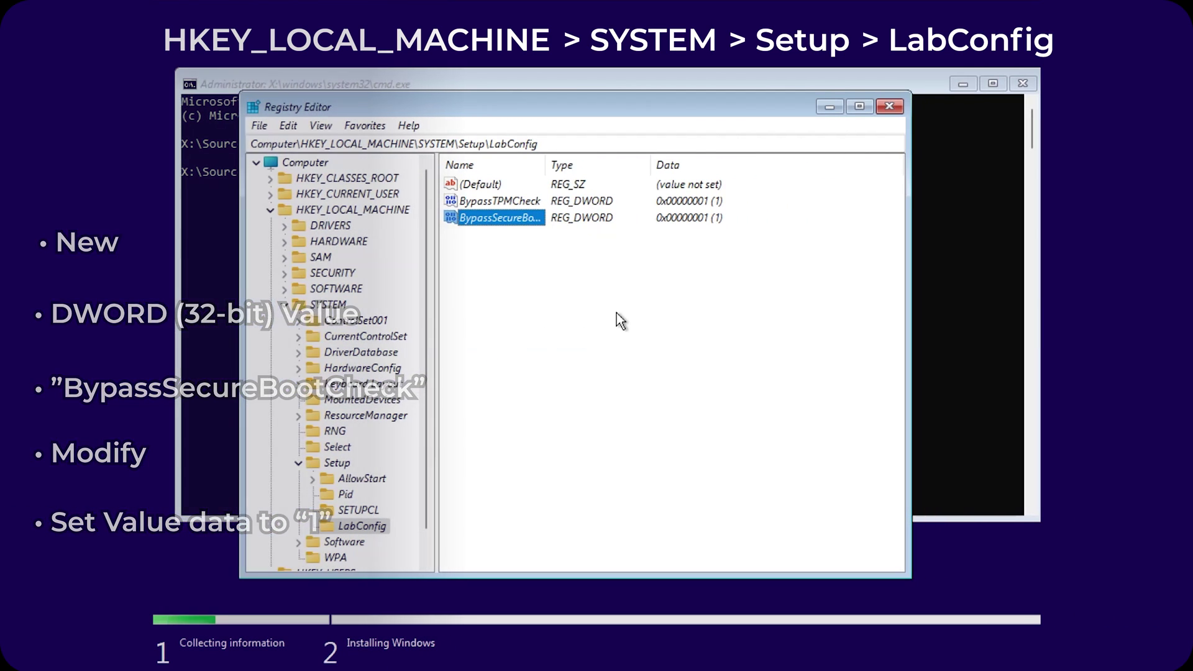
{"action": "left_click", "coordinate": [610, 330]}
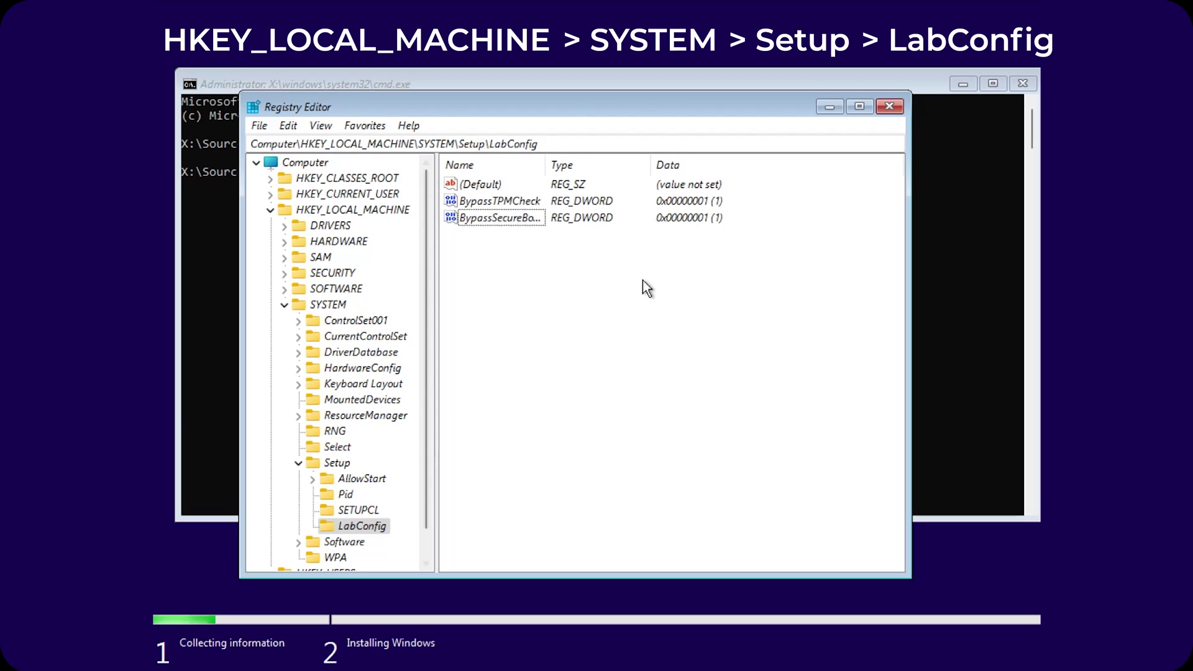
- Close Registry Editor and Command Prompt, and step Setup back twice to restart the check
{"action": "left_click", "coordinate": [894, 106]}
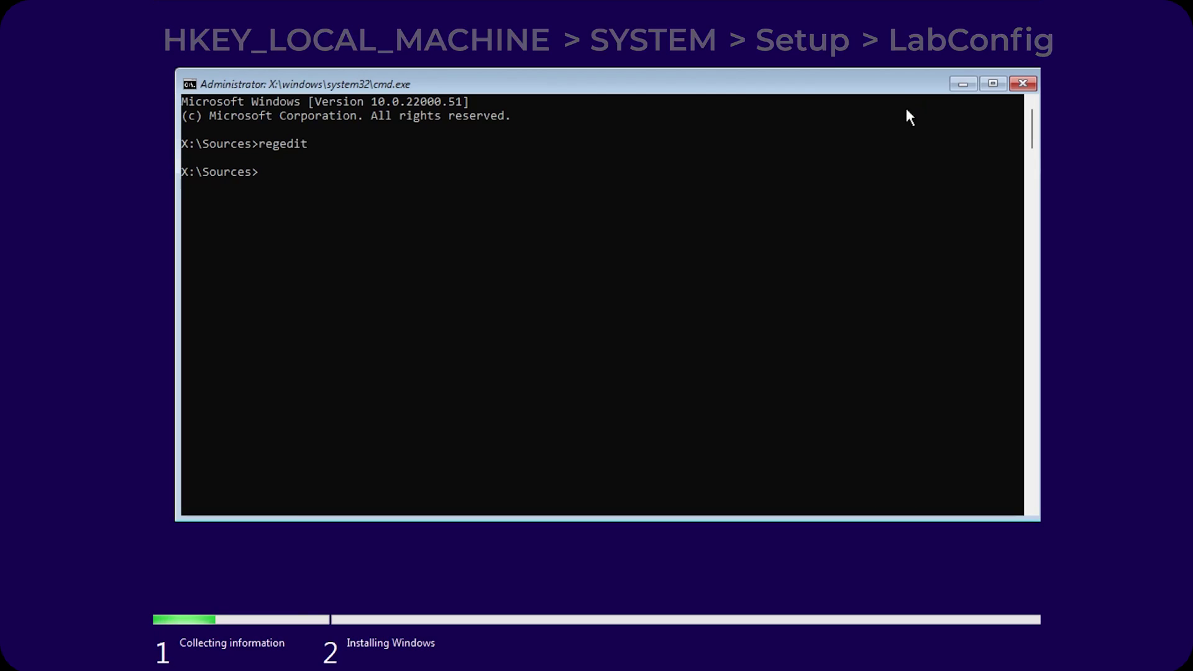
{"action": "left_click", "coordinate": [1024, 86]}
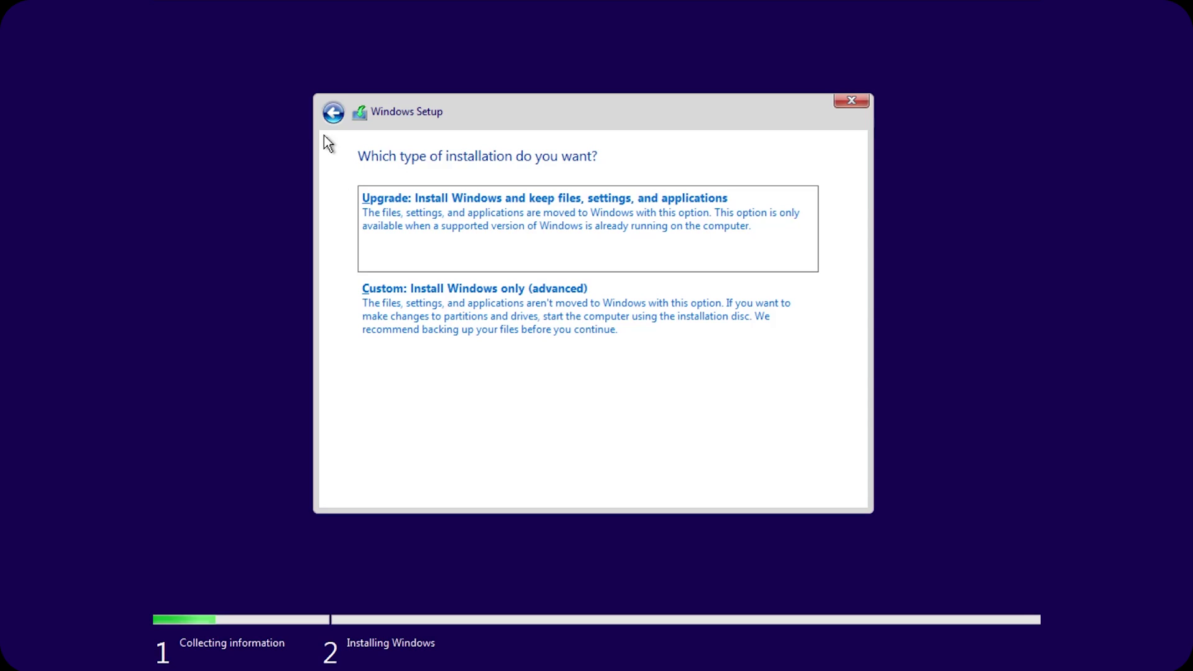
{"action": "left_click", "coordinate": [330, 115]}
{"action": "left_click", "coordinate": [329, 116]}
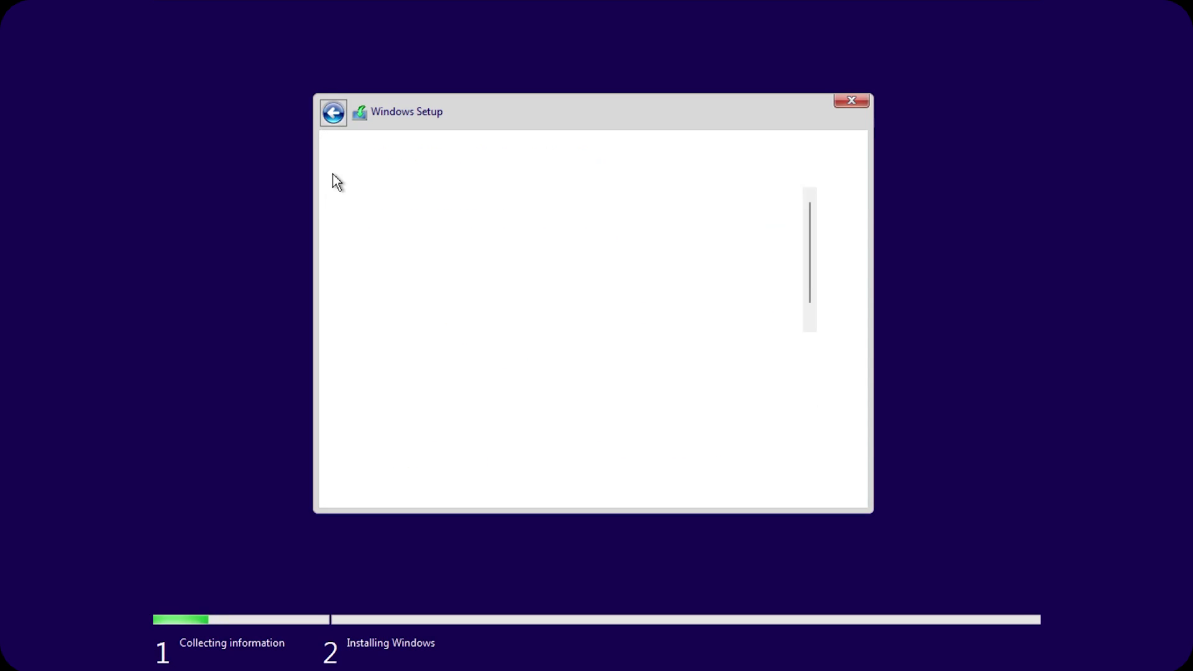
- Accept the license terms and choose Custom: Install Windows only to reach drive selection
{"action": "left_click", "coordinate": [815, 488]}
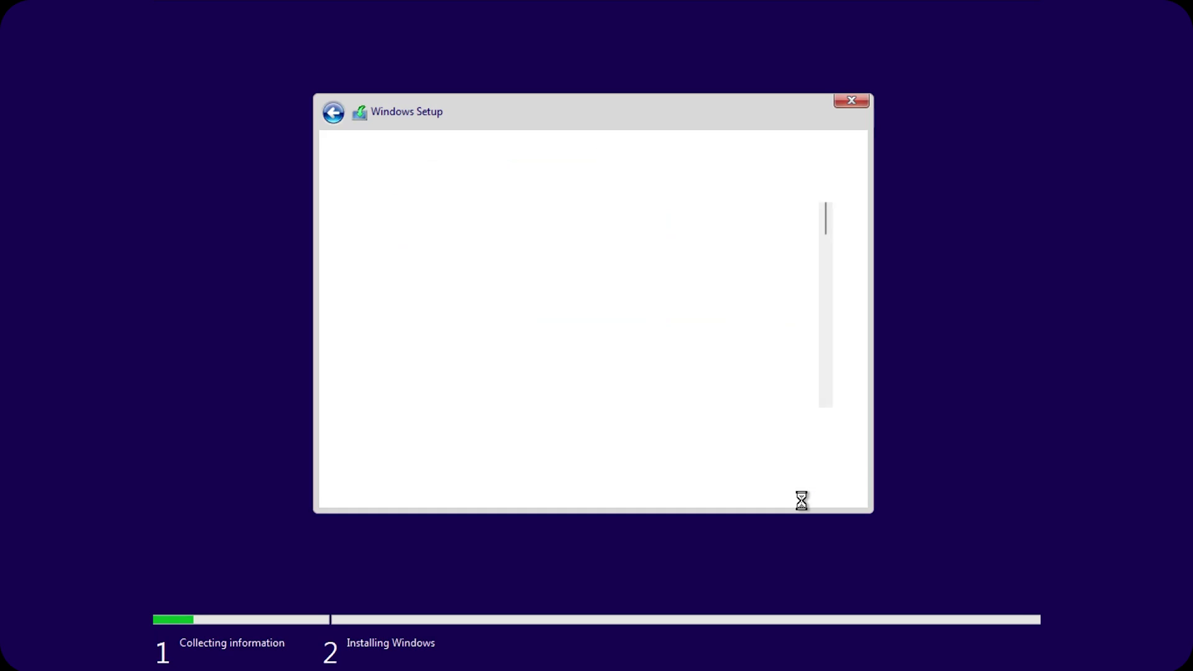
{"action": "left_click", "coordinate": [802, 495]}
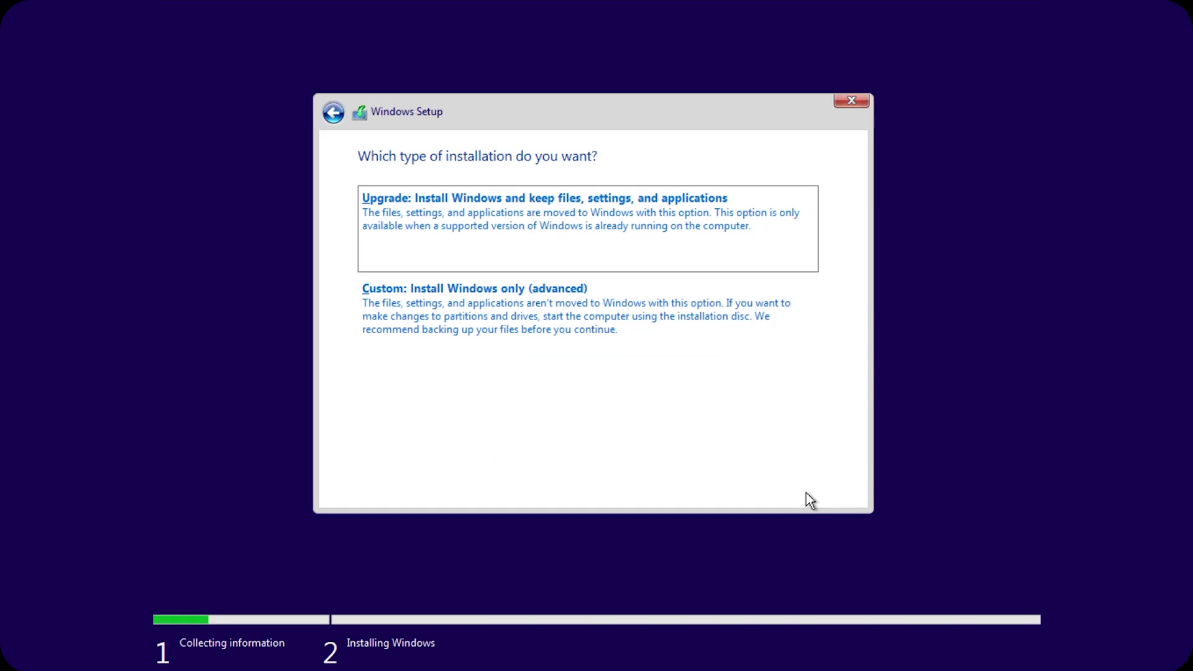
{"action": "left_click", "coordinate": [556, 340]}
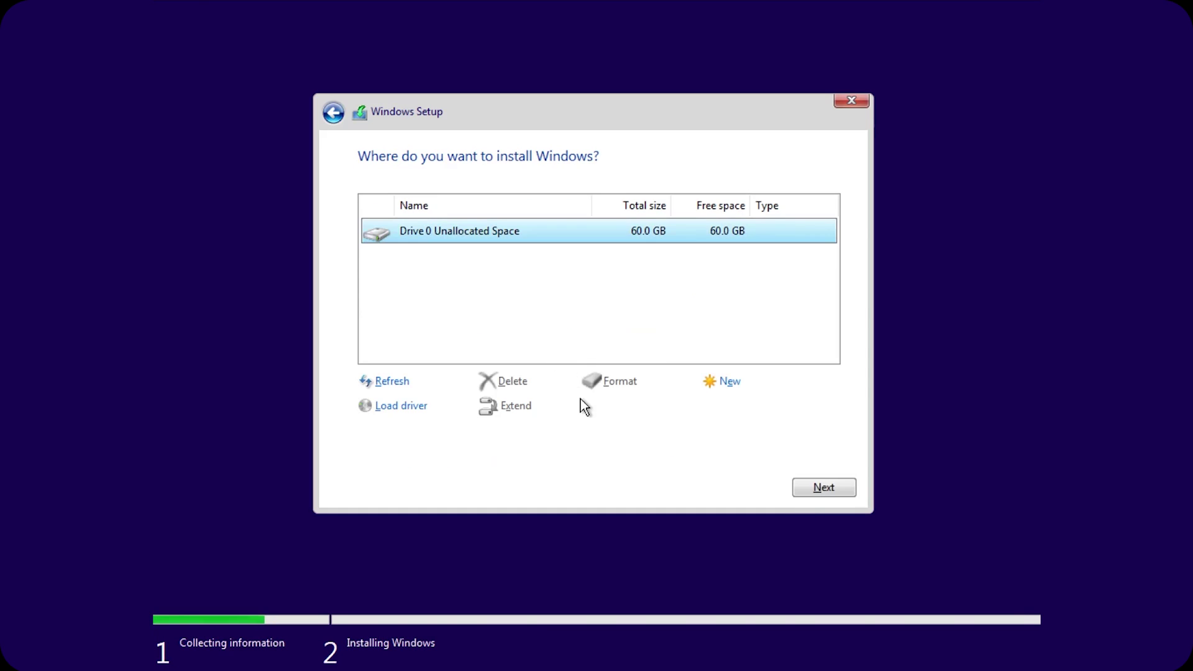